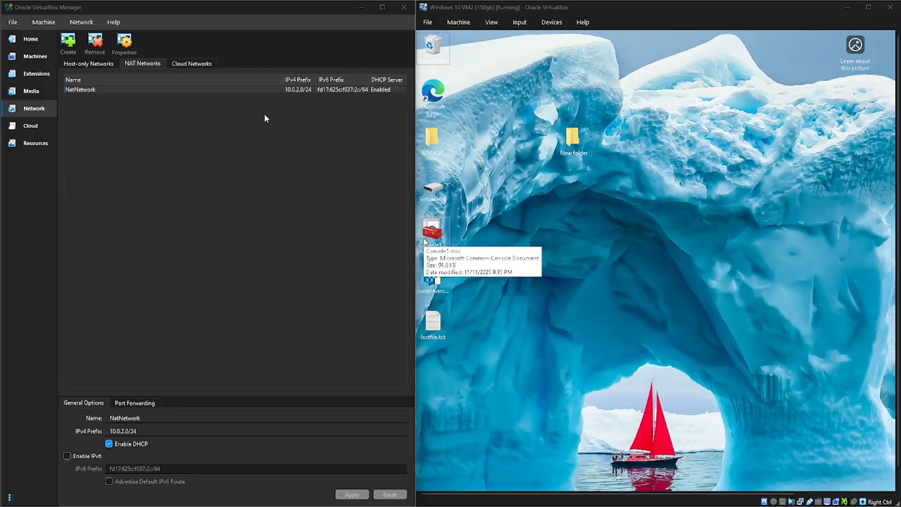
# Step: Switch the Windows 10 VM2 virtual machine window to full-screen mode and accept the switch
pyautogui.click(682, 7)
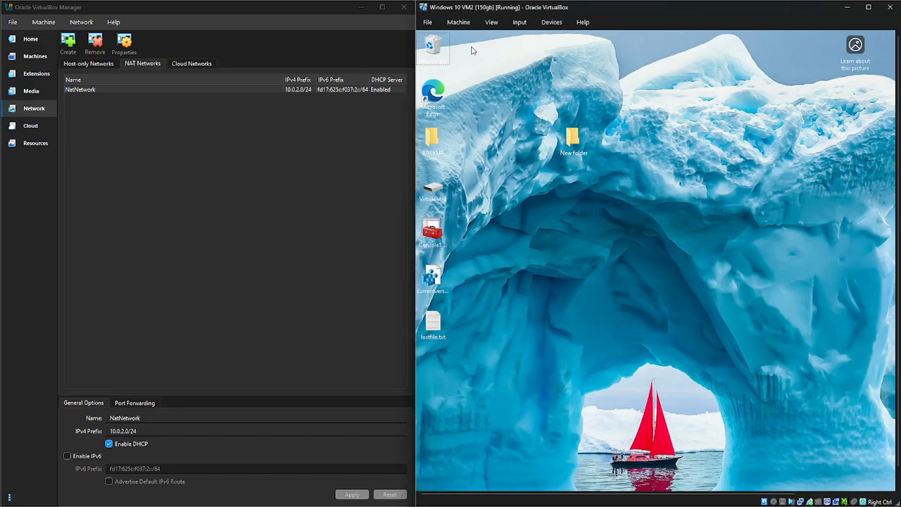
pyautogui.click(492, 21)
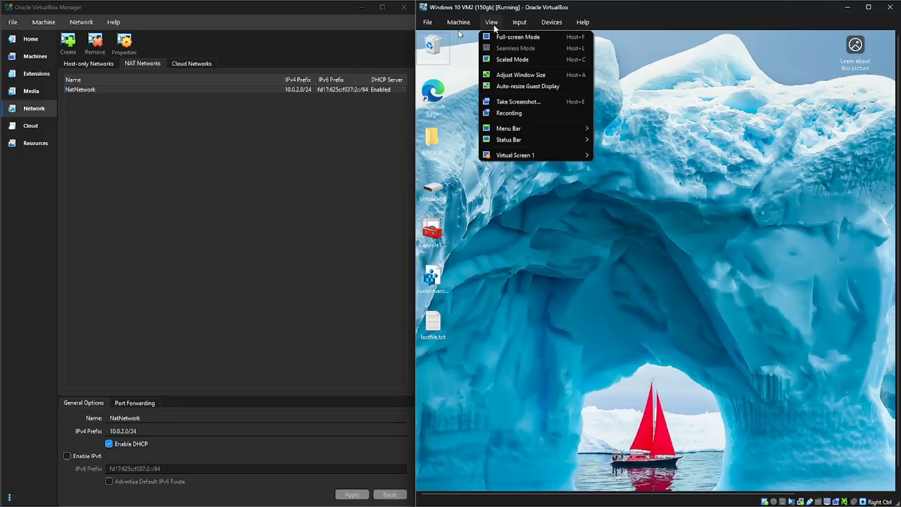
pyautogui.click(496, 37)
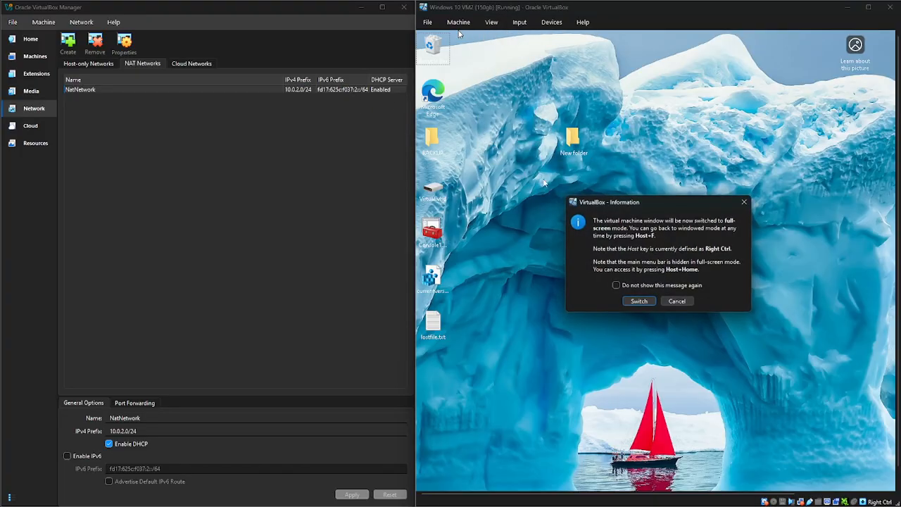
pyautogui.click(639, 301)
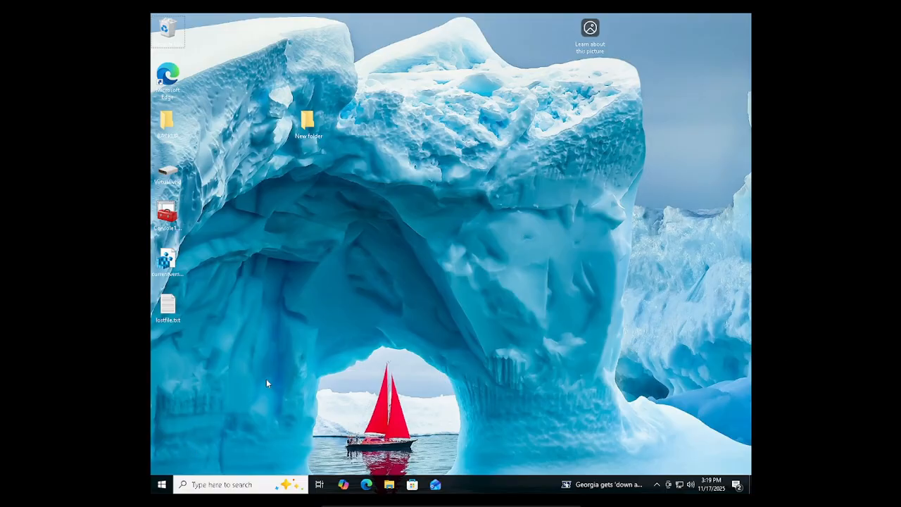
# Step: Open the Printers & scanners page in the Windows device settings
pyautogui.click(161, 485)
pyautogui.moveTo(166, 456)
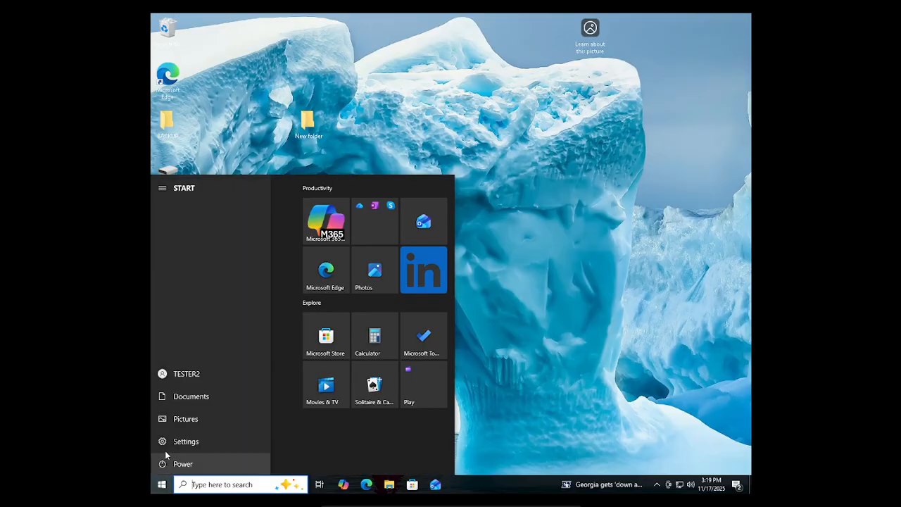
pyautogui.click(186, 441)
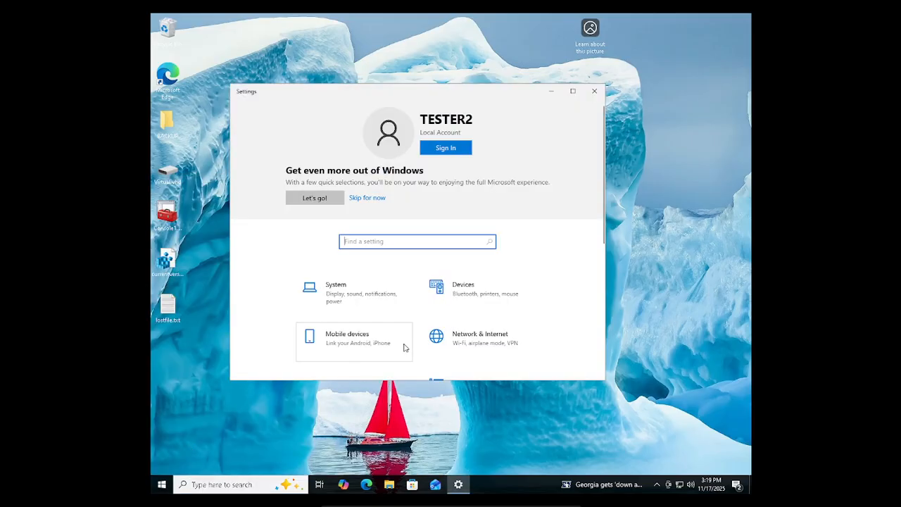
pyautogui.click(486, 295)
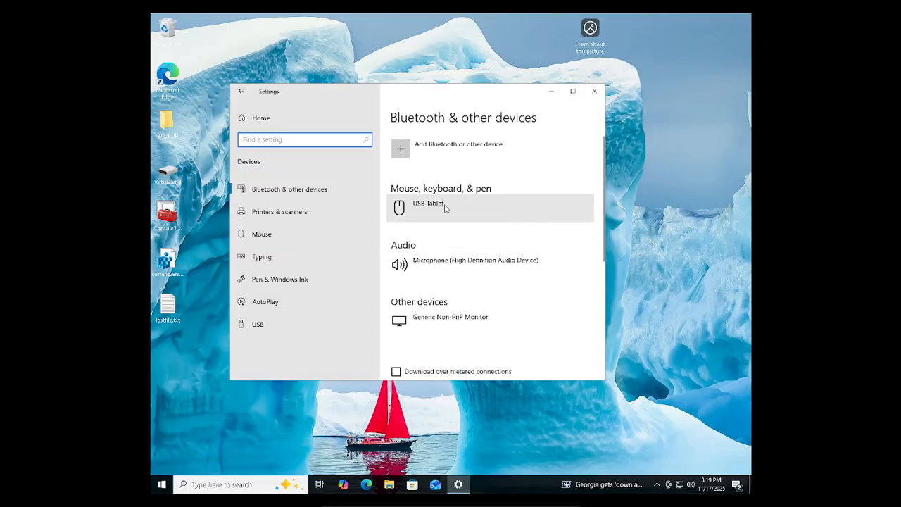
pyautogui.click(279, 214)
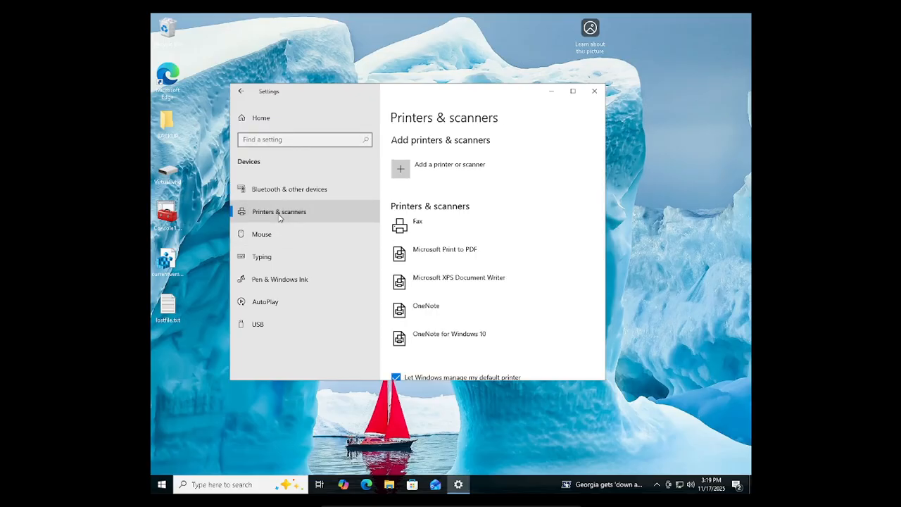
# Step: Start adding an unlisted printer as a local or network printer with manual settings
pyautogui.click(401, 176)
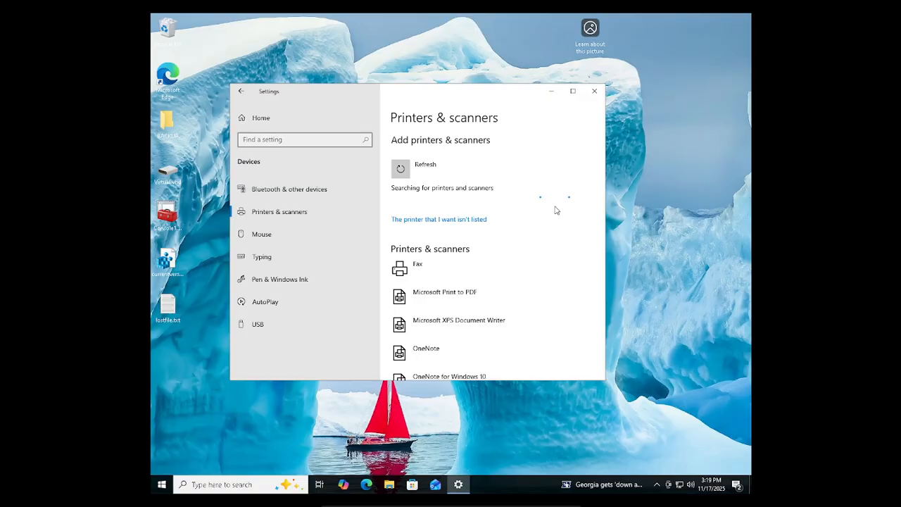
pyautogui.click(460, 224)
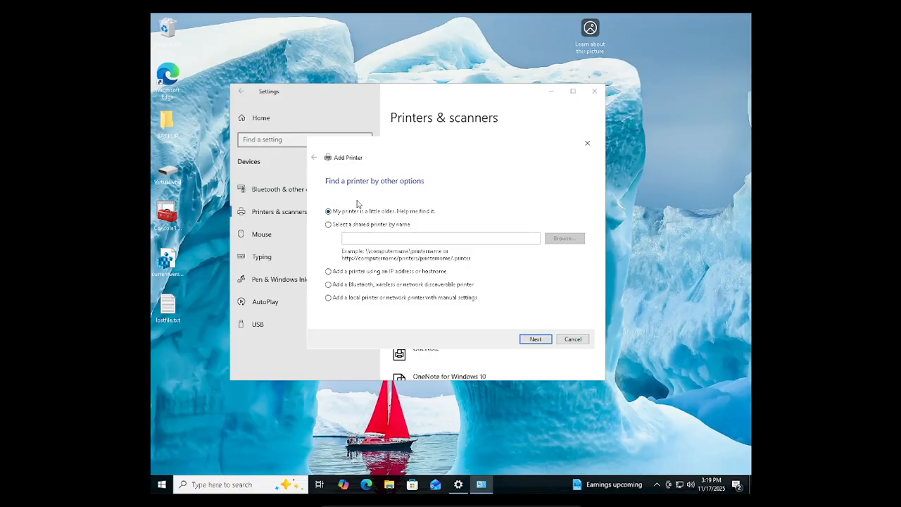
pyautogui.click(328, 298)
pyautogui.click(536, 340)
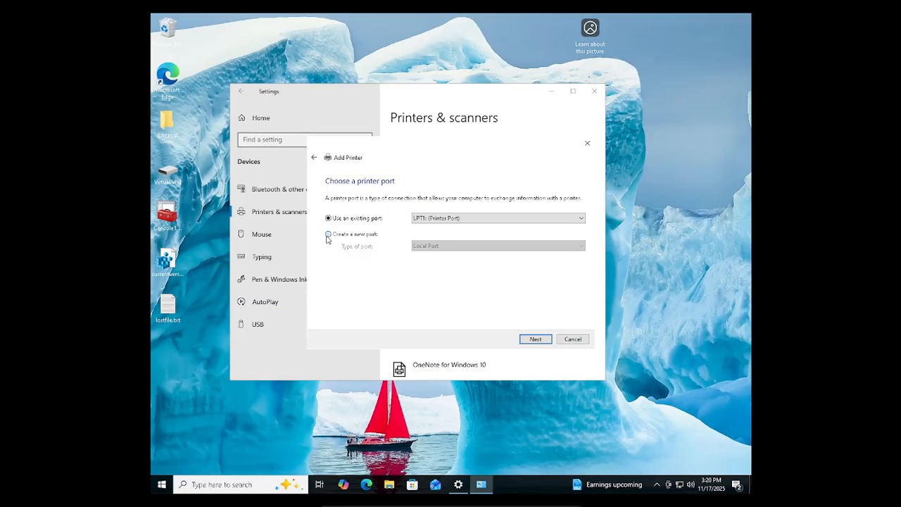
# Step: Create a new printer port of type Standard TCP/IP Port
pyautogui.click(328, 234)
pyautogui.click(549, 246)
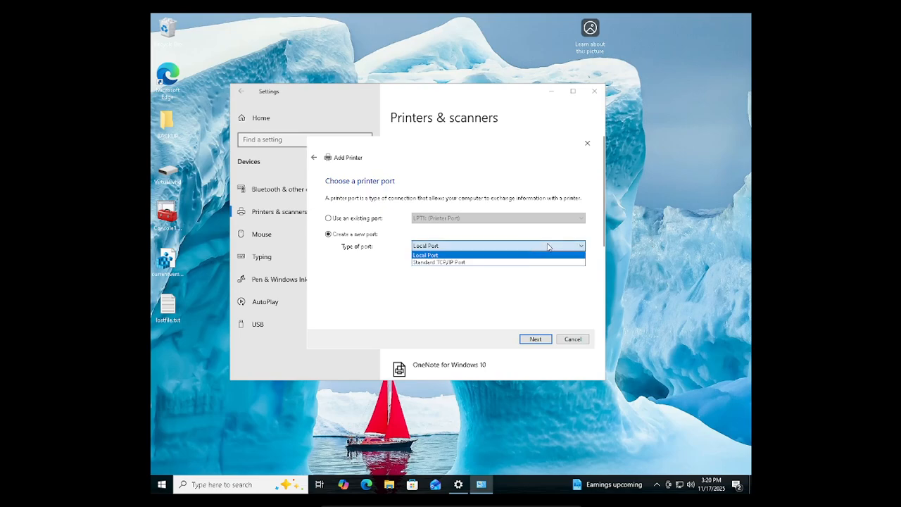
pyautogui.click(425, 263)
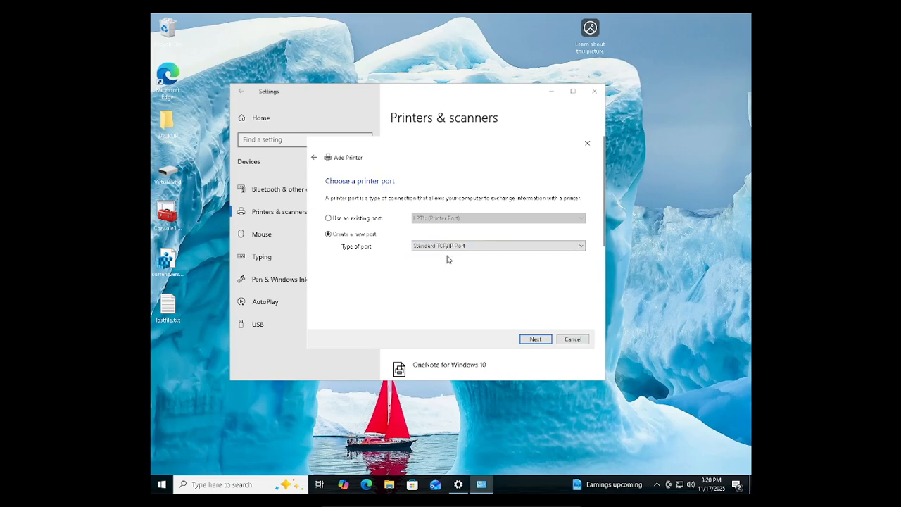
pyautogui.click(533, 341)
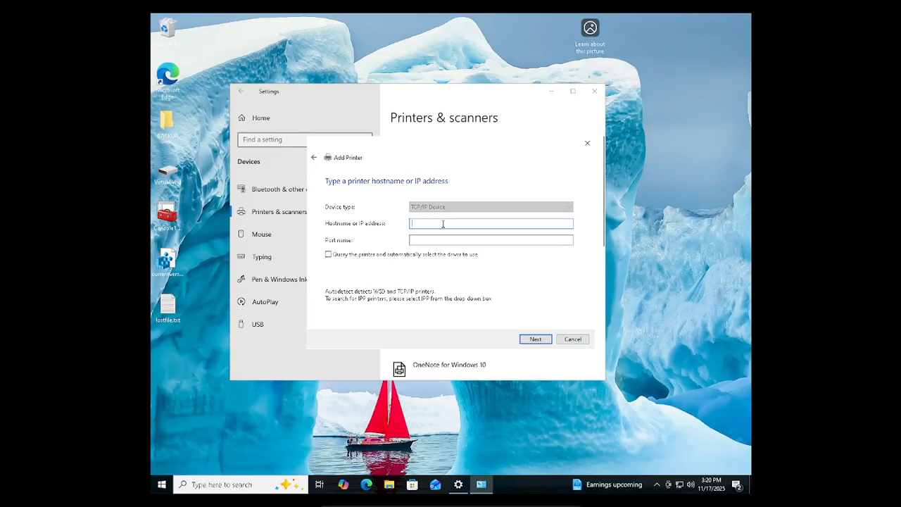
# Step: Set the printer's IP address to 10.0.2.250, keep the port name 10.0.2.250_1, and continue the port setup
pyautogui.write('10.0.2.250')
pyautogui.click(459, 240)
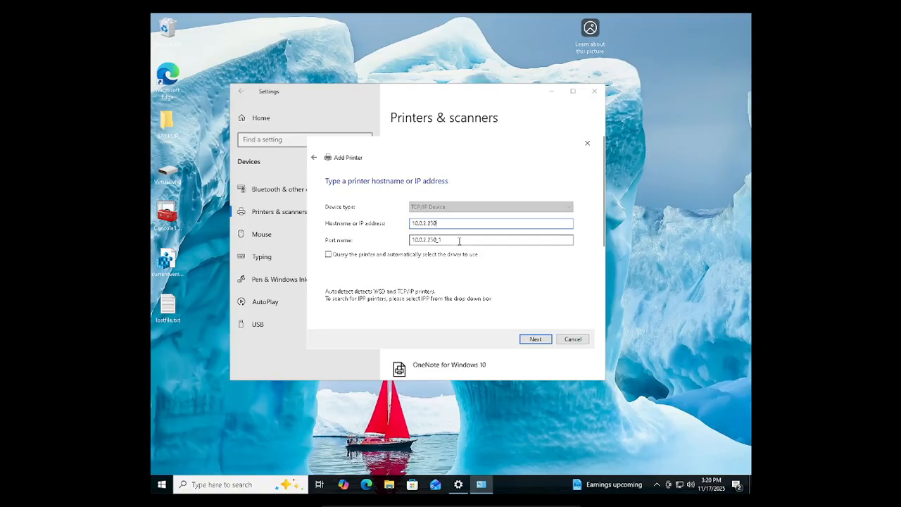
pyautogui.moveTo(442, 240); pyautogui.dragTo(417, 239)
pyautogui.click(449, 243)
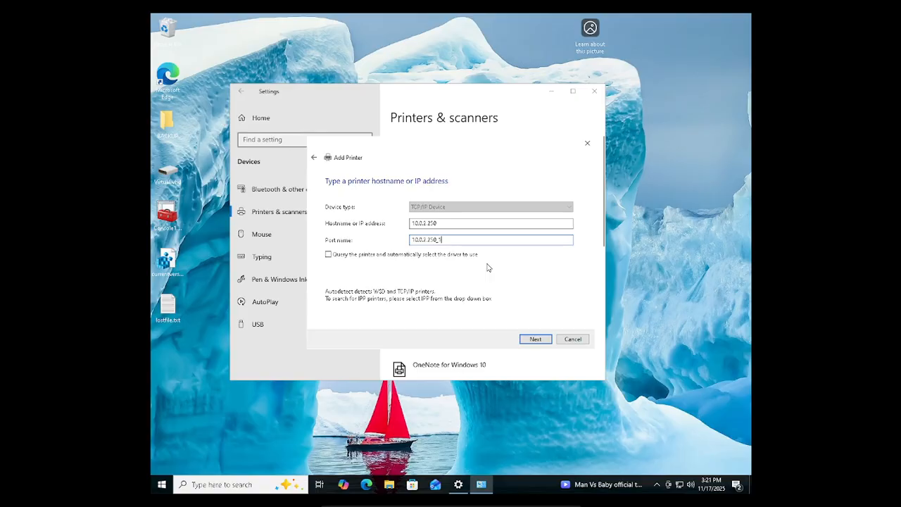
pyautogui.click(536, 340)
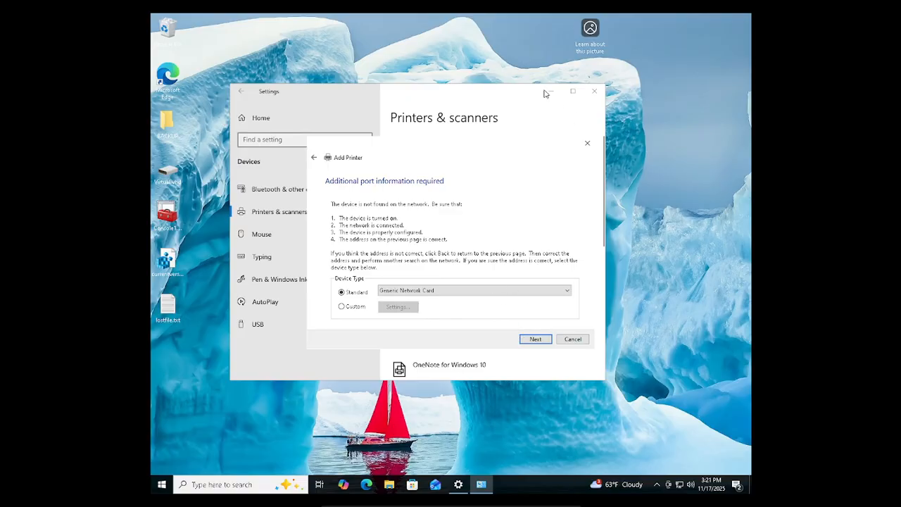
# Step: Look through the standard device types, keep Generic Network Card for the port, and continue
pyautogui.moveTo(384, 151); pyautogui.dragTo(380, 120)
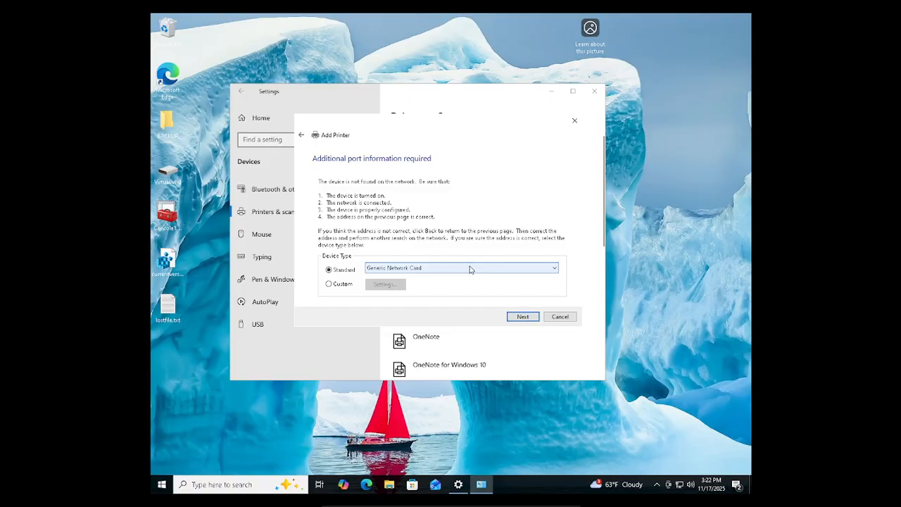
pyautogui.click(524, 272)
pyautogui.scroll(7, 479, 359)
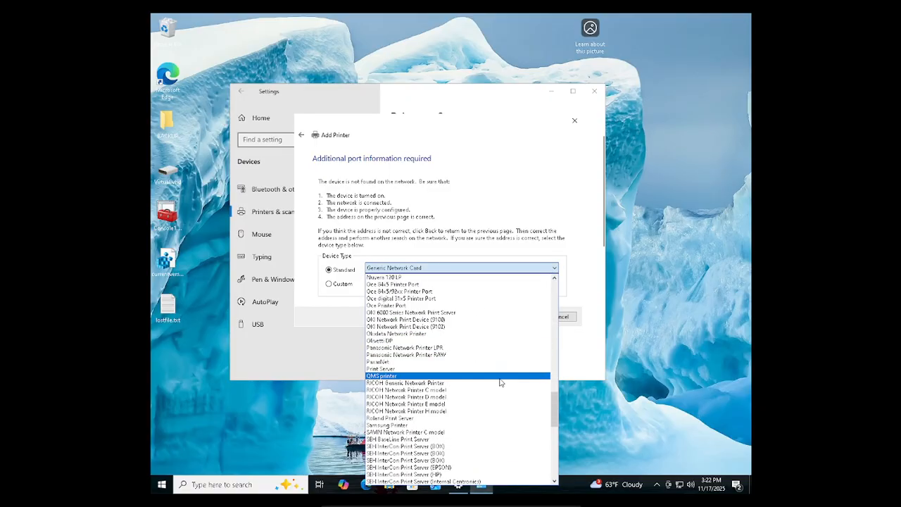
pyautogui.scroll(-9, 470, 378)
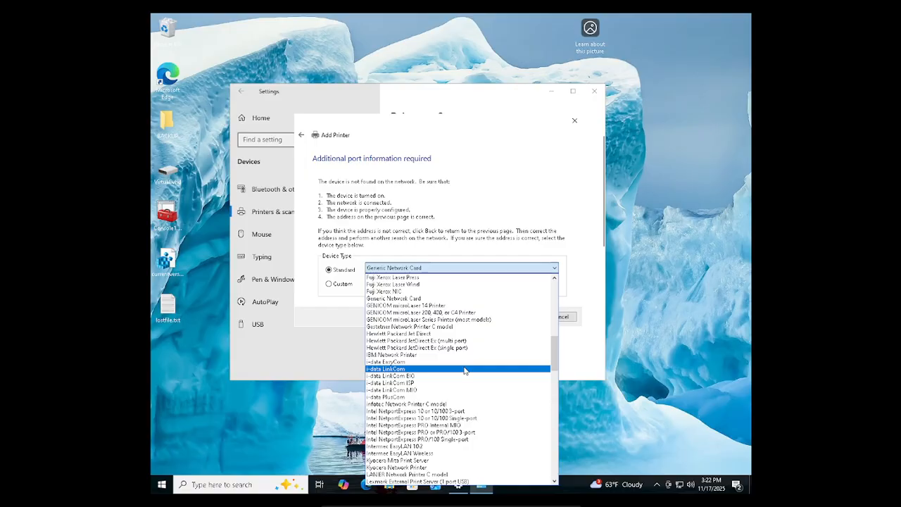
pyautogui.click(519, 207)
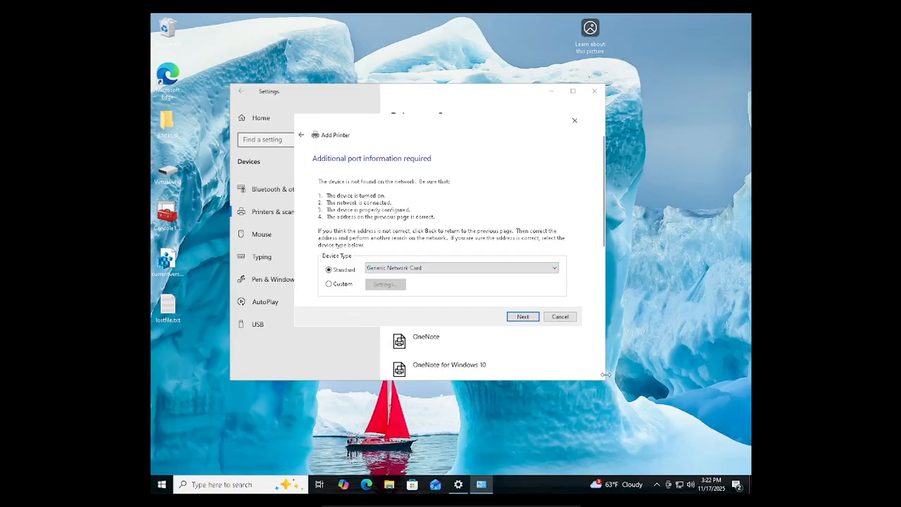
pyautogui.click(522, 318)
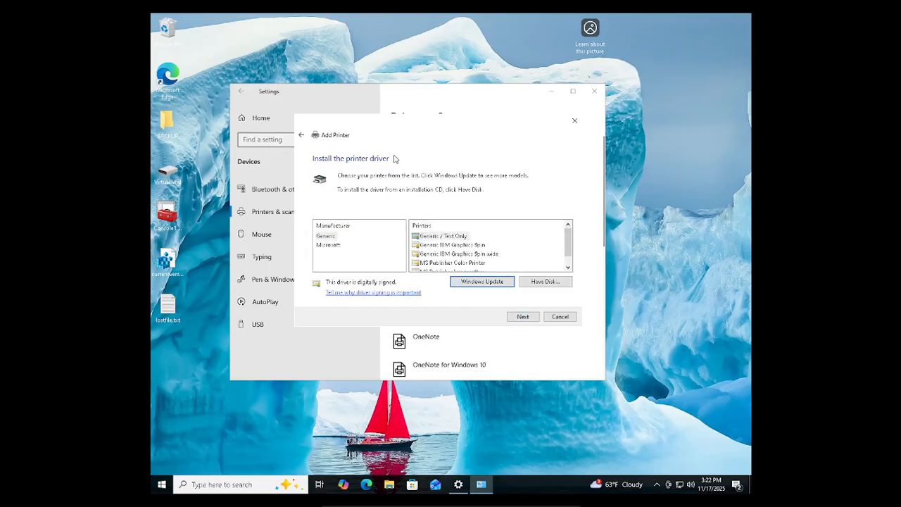
# Step: Choose the Generic / Text Only driver from the Generic manufacturer and use the currently installed driver version
pyautogui.click(326, 236)
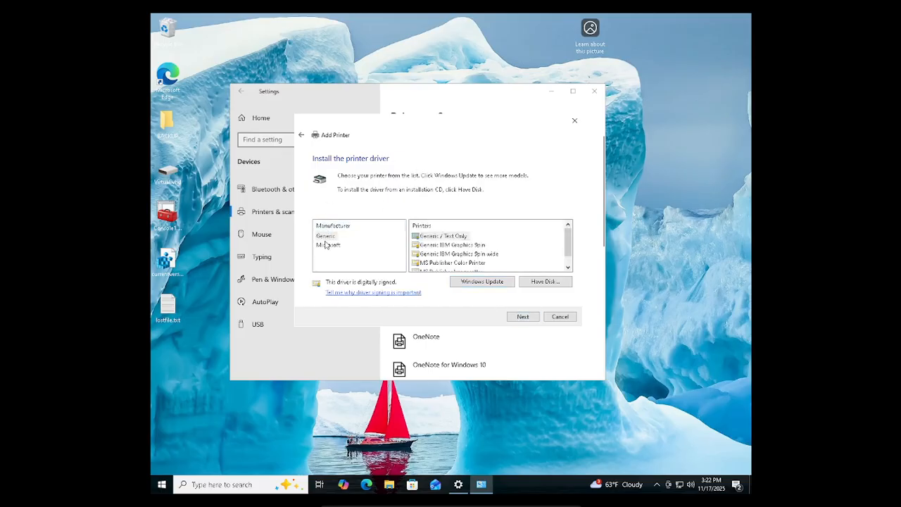
pyautogui.click(426, 238)
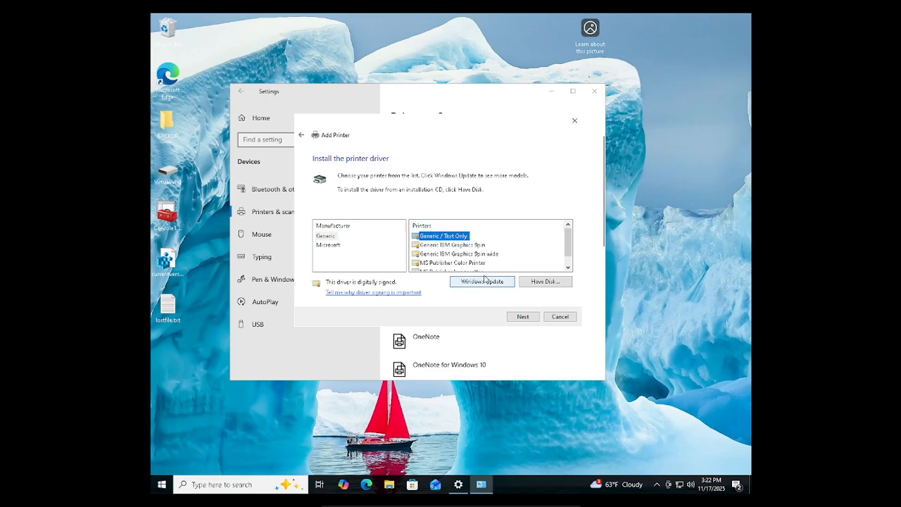
pyautogui.click(522, 319)
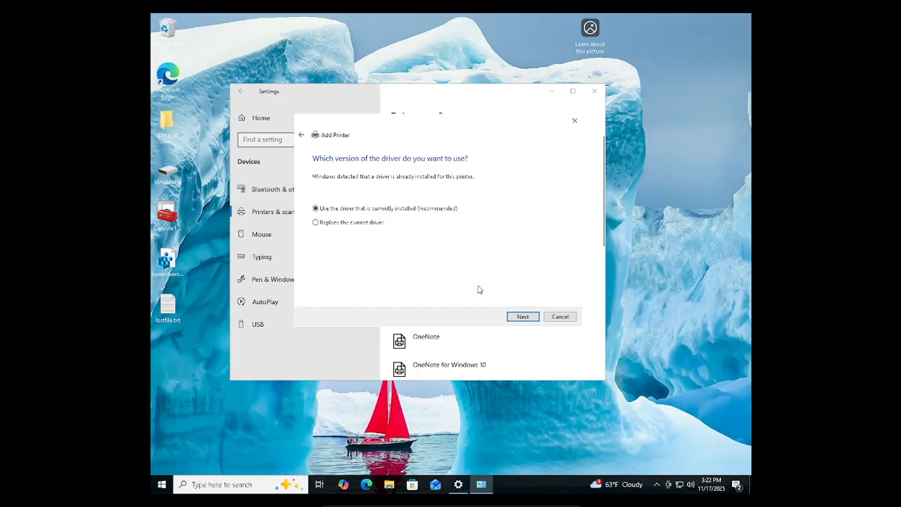
pyautogui.click(523, 317)
# Step: Name the new printer Windows Admin Lab Printer and continue
pyautogui.click(454, 175)
pyautogui.moveTo(459, 175); pyautogui.dragTo(325, 174)
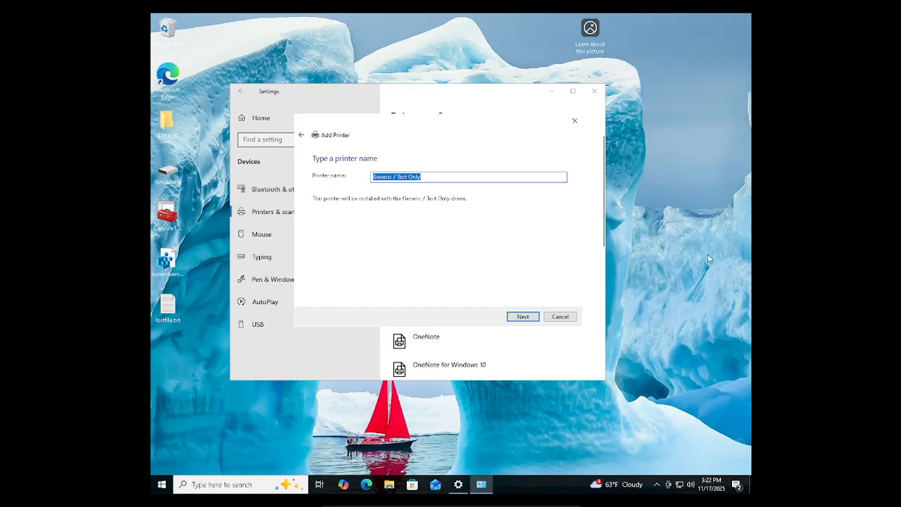
pyautogui.write('Windows Admin Lab Printer')
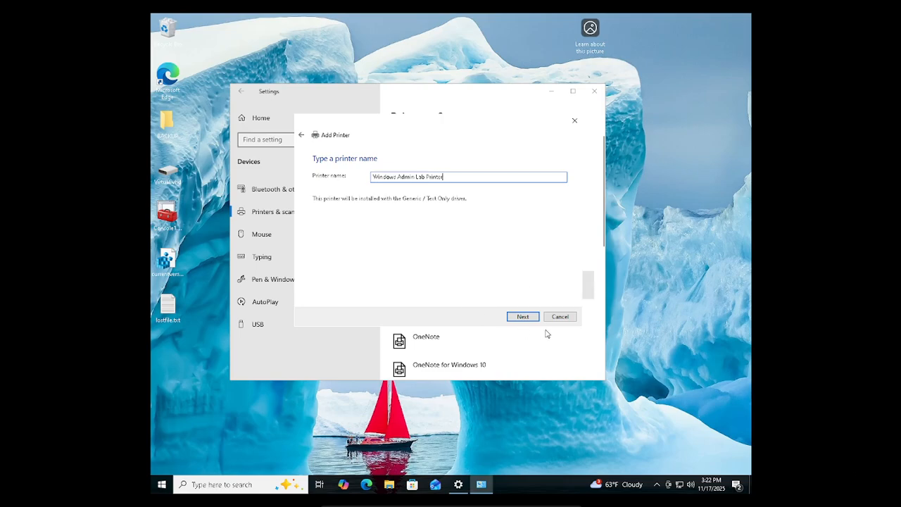
pyautogui.click(523, 317)
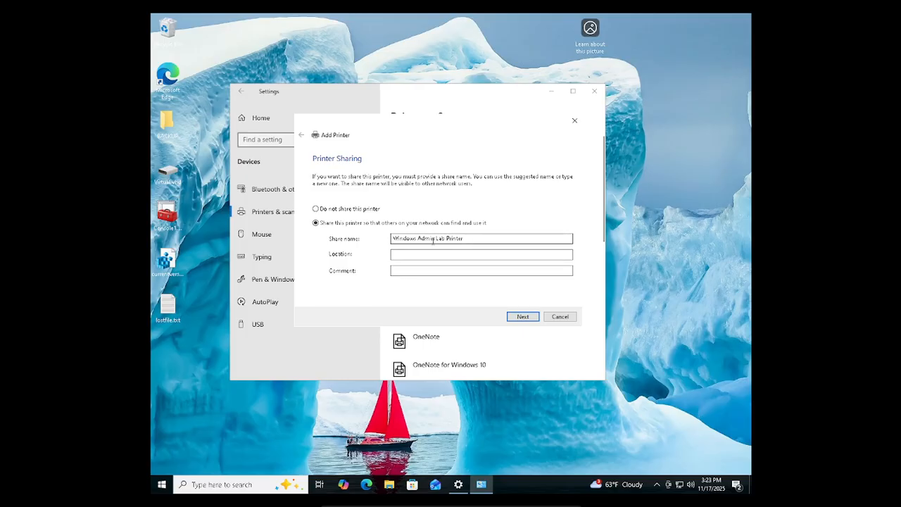
# Step: Share the printer on the network as Windows Admin Lab Printer and finish the Add Printer wizard
pyautogui.click(522, 316)
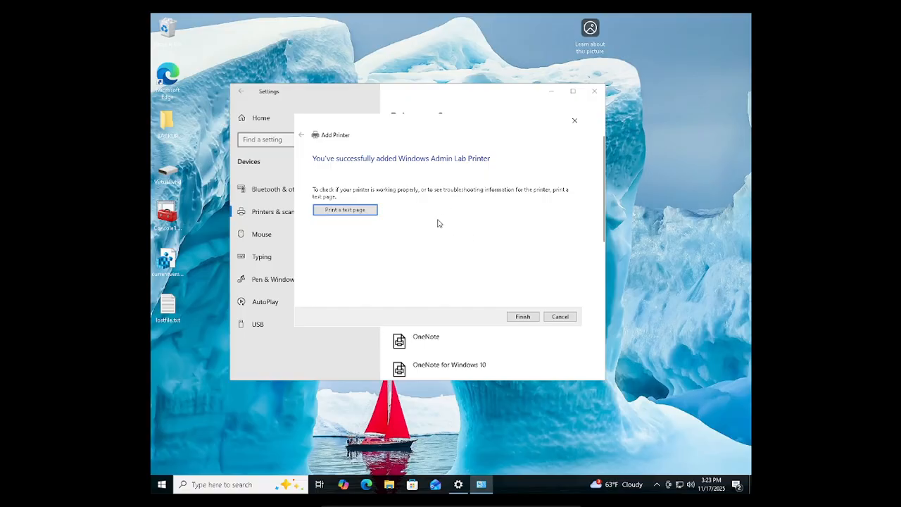
pyautogui.click(363, 206)
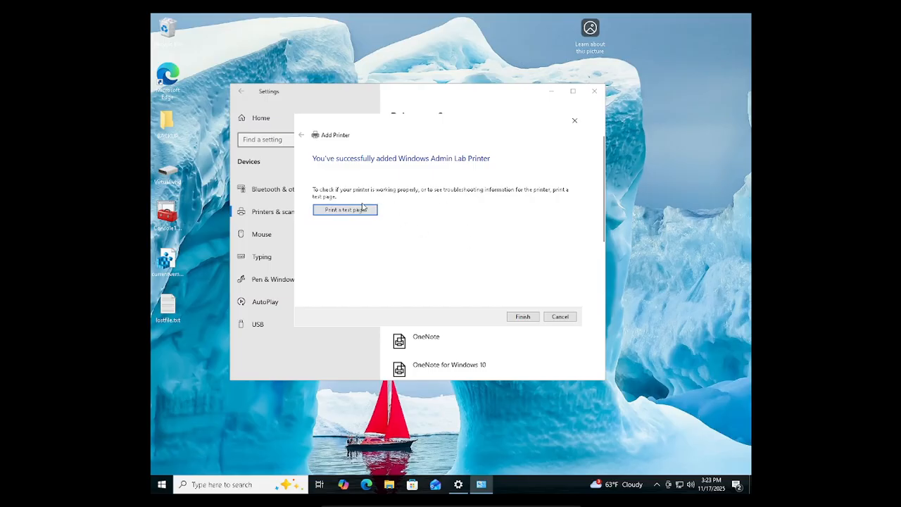
pyautogui.click(524, 318)
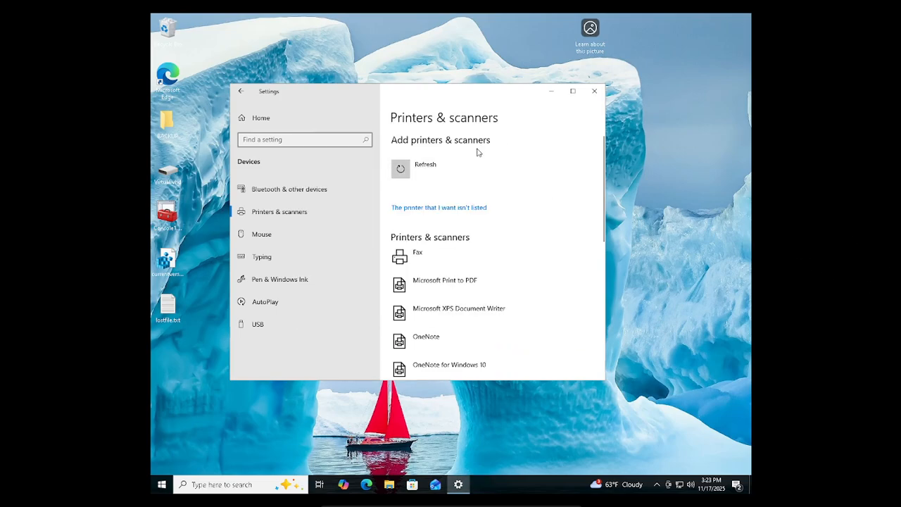
# Step: Open the printer properties of Windows Admin Lab Printer from its device management page
pyautogui.scroll(-2, 497, 174)
pyautogui.scroll(-2, 495, 174)
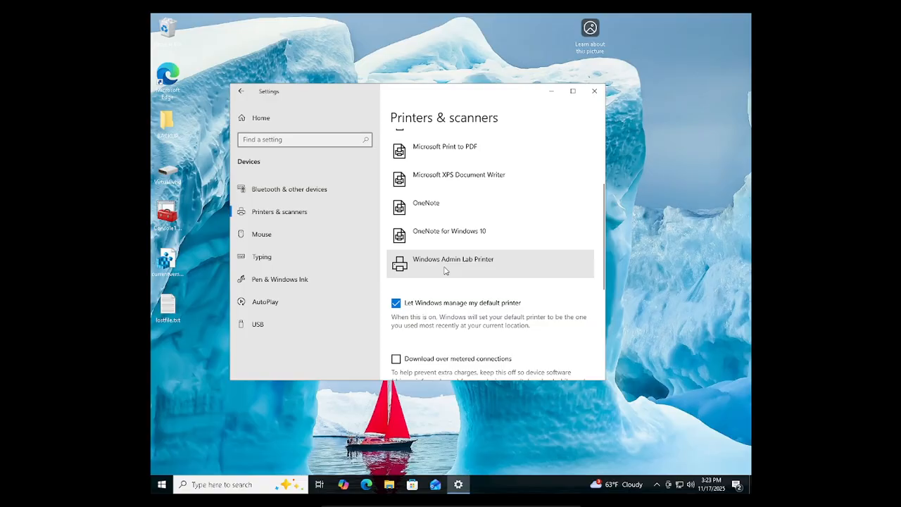
pyautogui.click(445, 270)
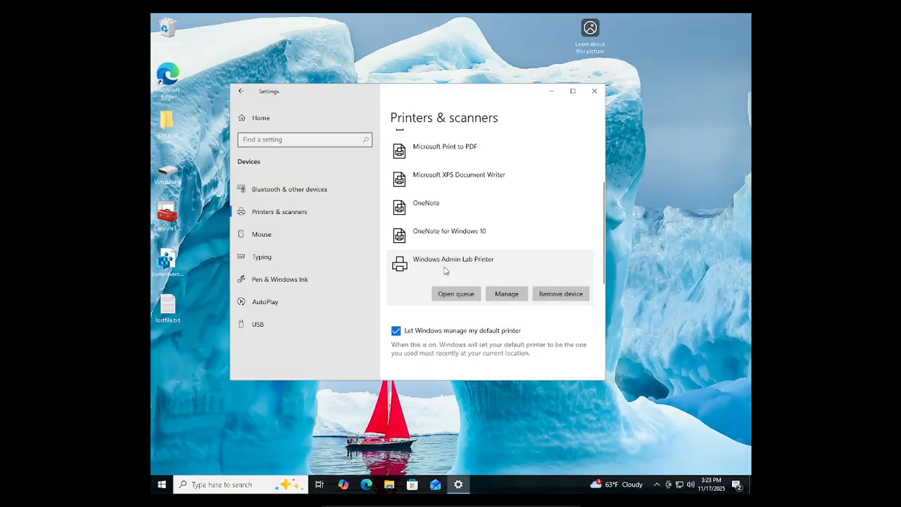
pyautogui.click(510, 294)
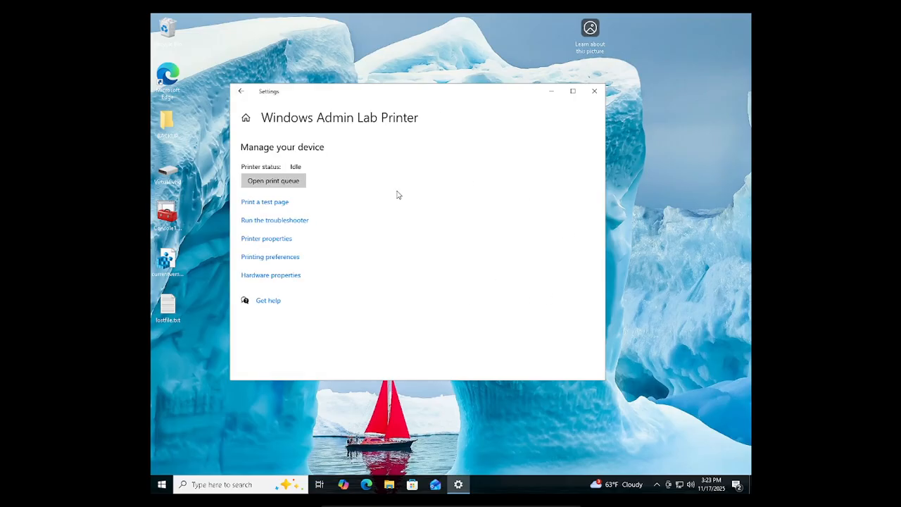
pyautogui.click(258, 245)
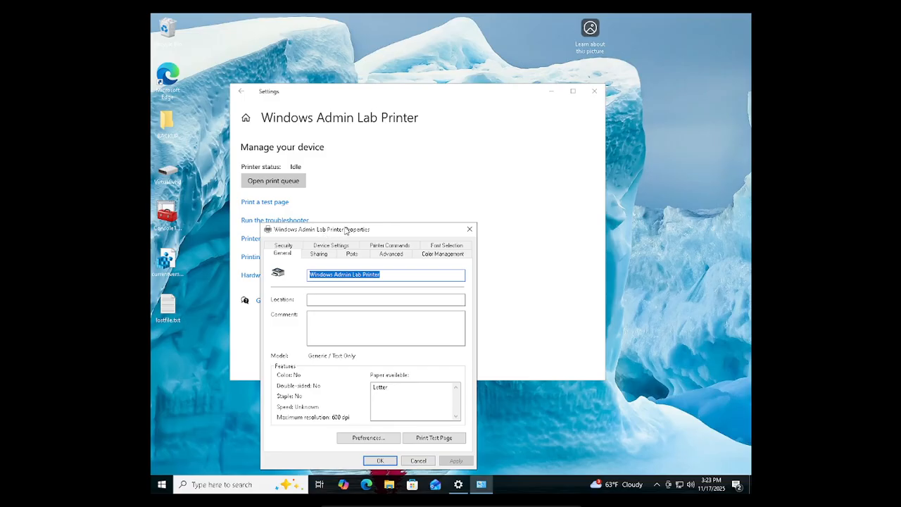
# Step: Examine the port list in the printer properties to check which TCP/IP port Windows Admin Lab Printer uses
pyautogui.moveTo(346, 231); pyautogui.dragTo(406, 143)
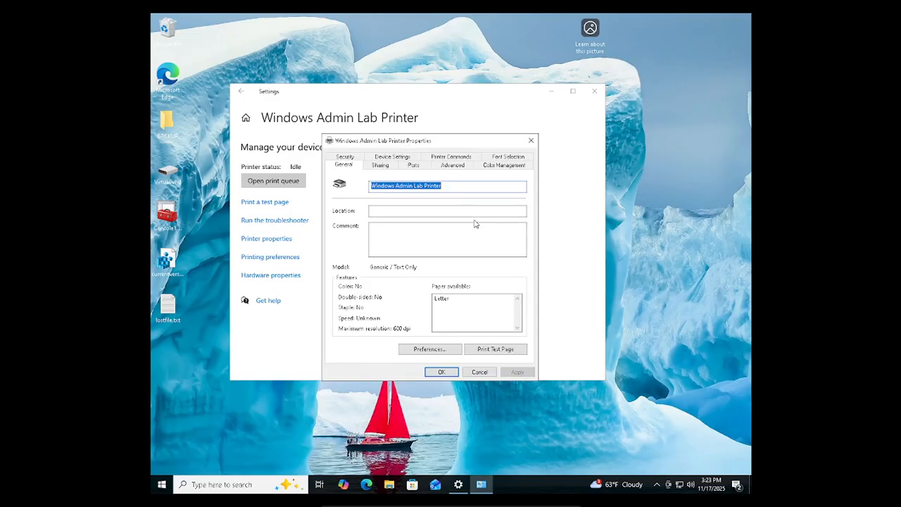
pyautogui.click(421, 167)
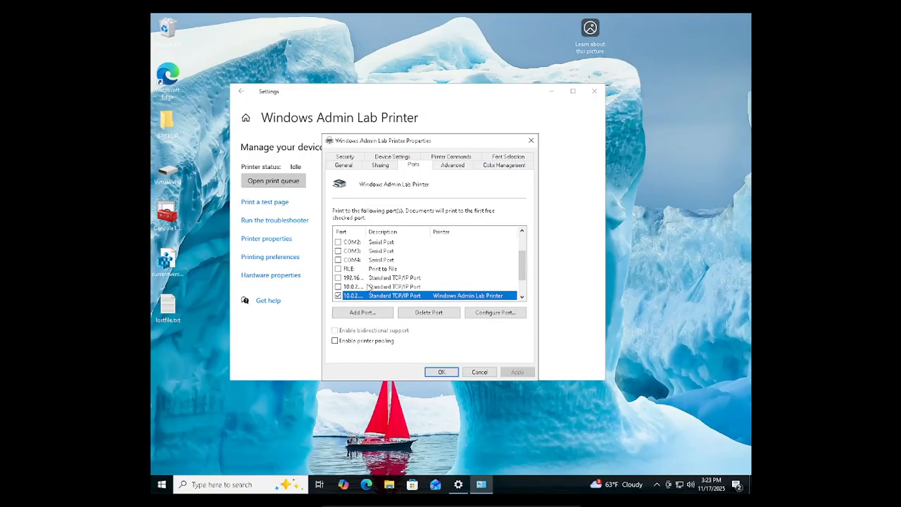
pyautogui.scroll(-1, 369, 287)
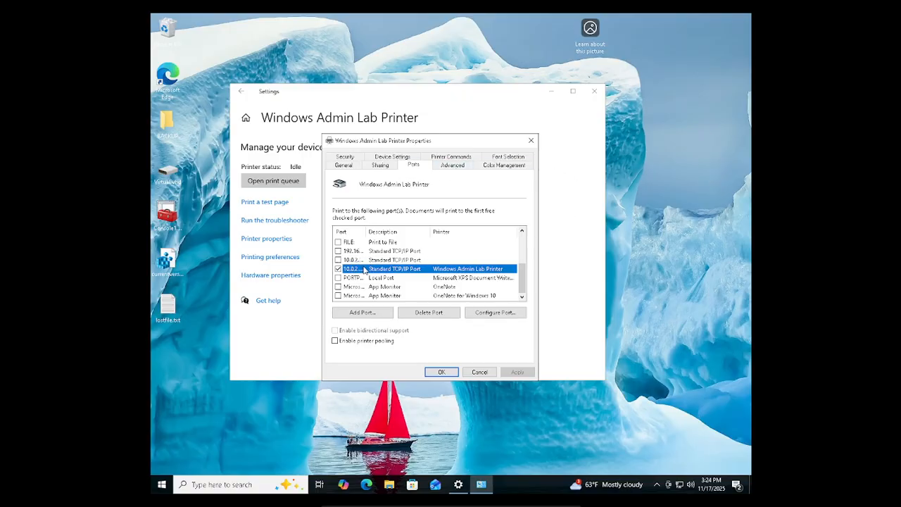
# Step: Review the printer's name in its general properties and its network sharing settings
pyautogui.click(345, 166)
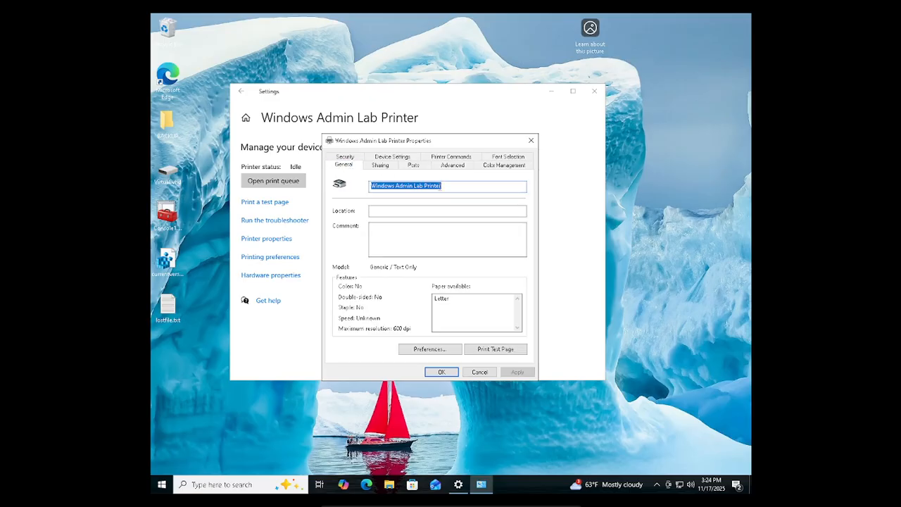
pyautogui.click(465, 187)
pyautogui.moveTo(479, 184); pyautogui.dragTo(285, 183)
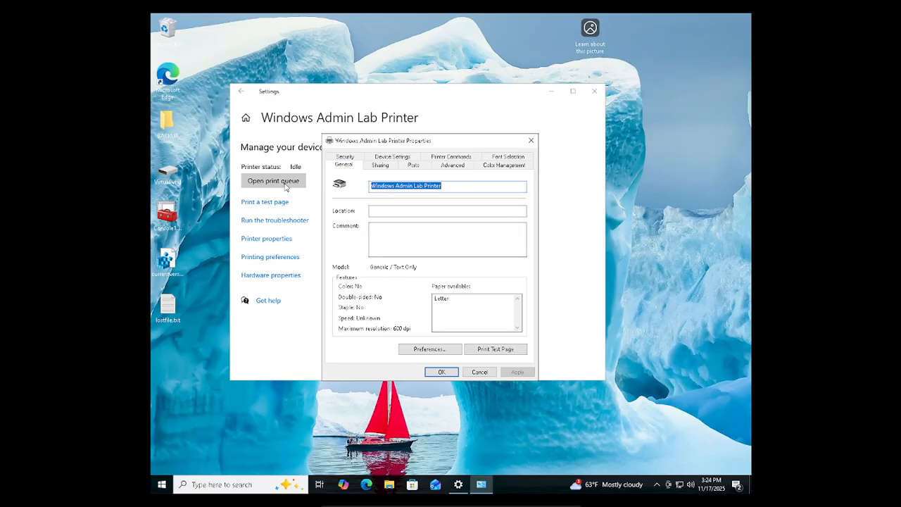
pyautogui.click(381, 165)
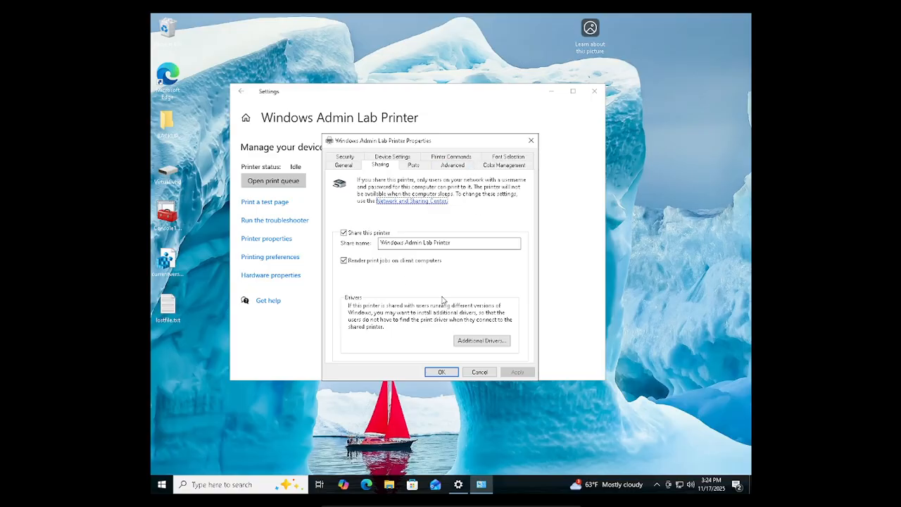
# Step: Accept and close the printer properties, and return to the Printers & scanners list to locate Windows Admin Lab Printer
pyautogui.click(440, 373)
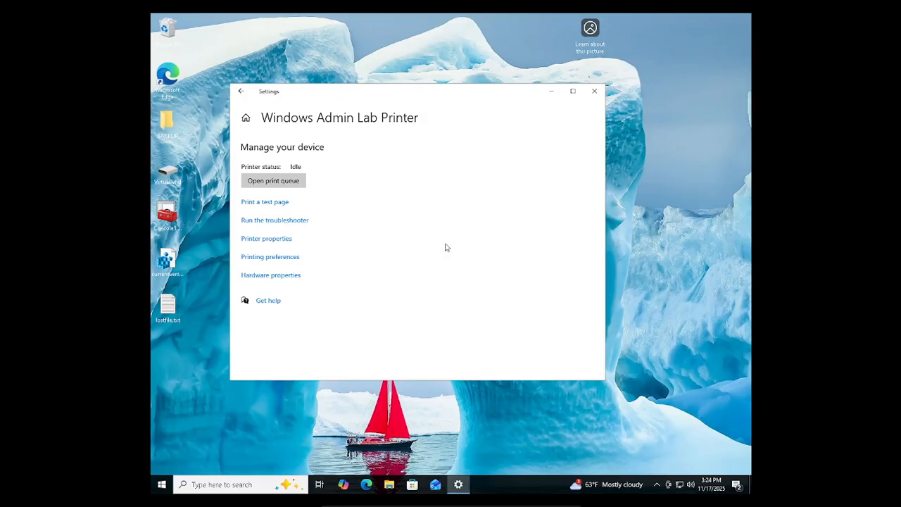
pyautogui.click(241, 91)
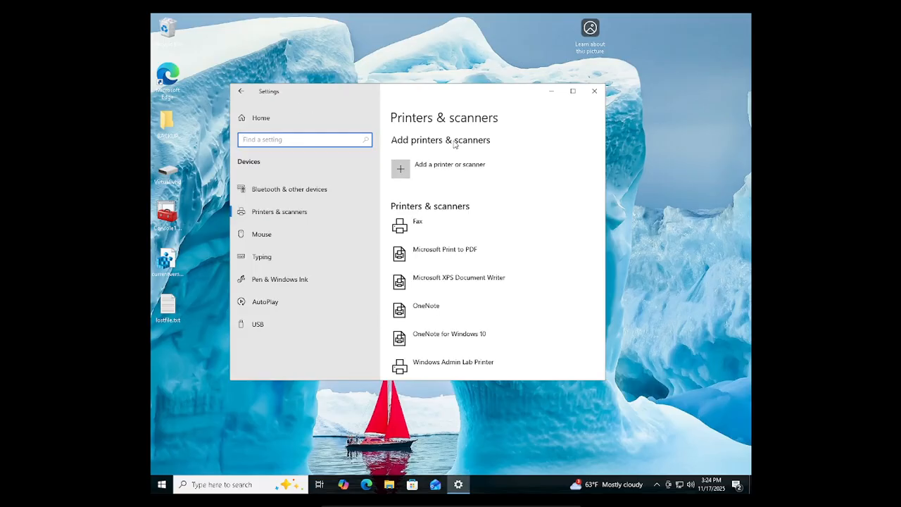
pyautogui.scroll(-2, 479, 296)
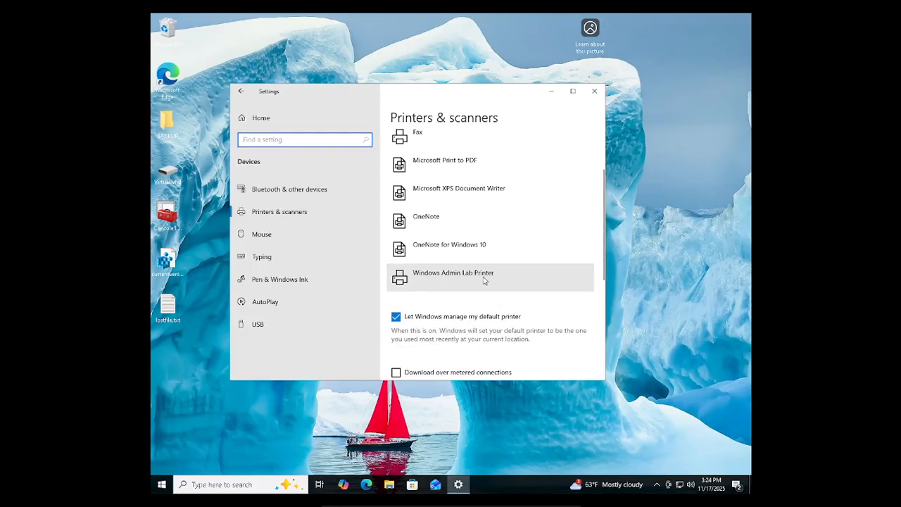